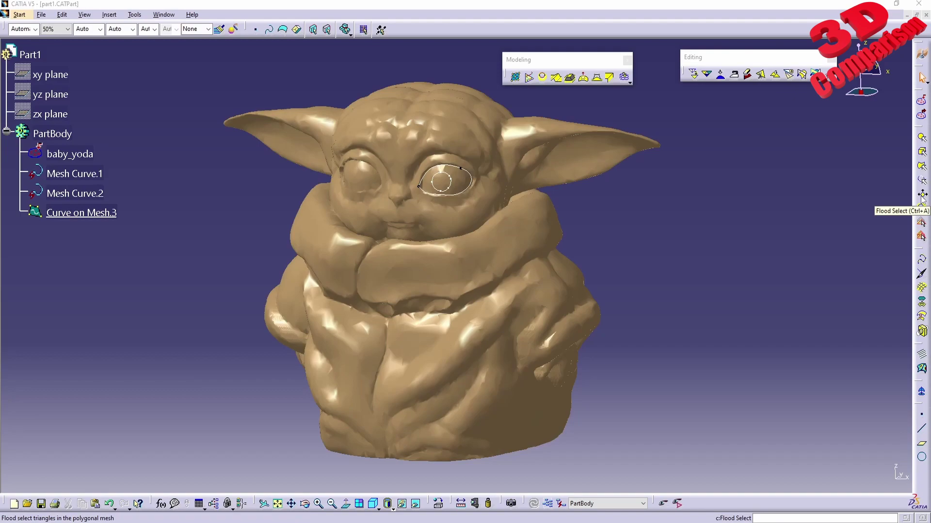
Launch the Flood Select (Ctrl+A) triangle selection command for the baby_yoda mesh.
click(922, 194)
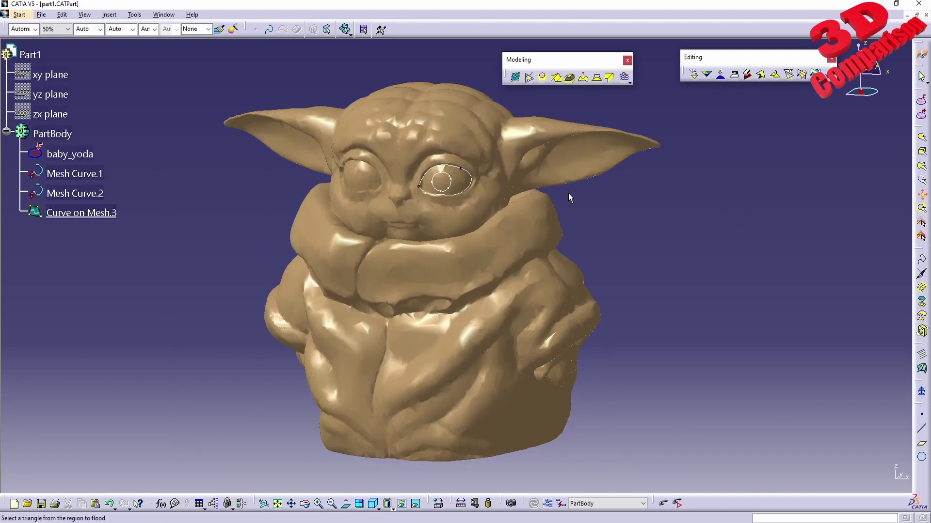
Flood-select baby_yoda's triangles, cancel that selection with Esc, and bring up the STL Import settings.
click(404, 148)
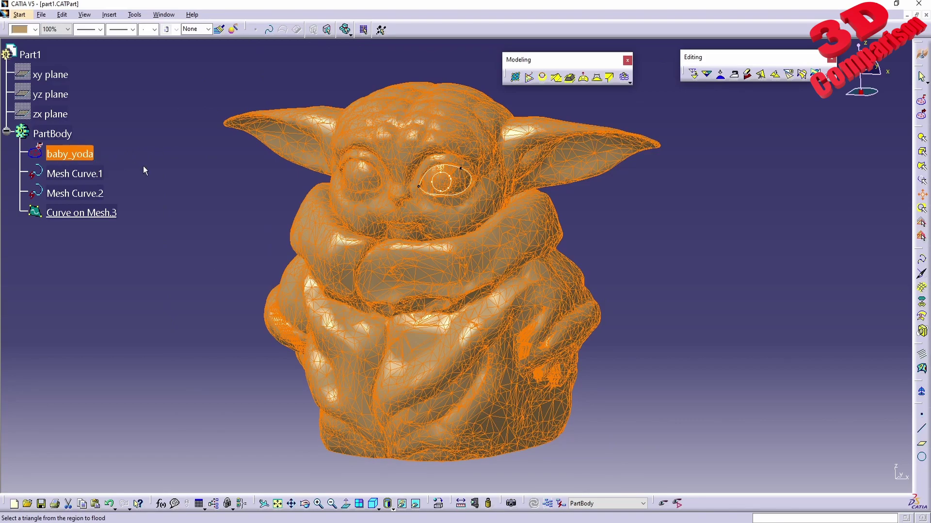
key(Escape)
click(921, 101)
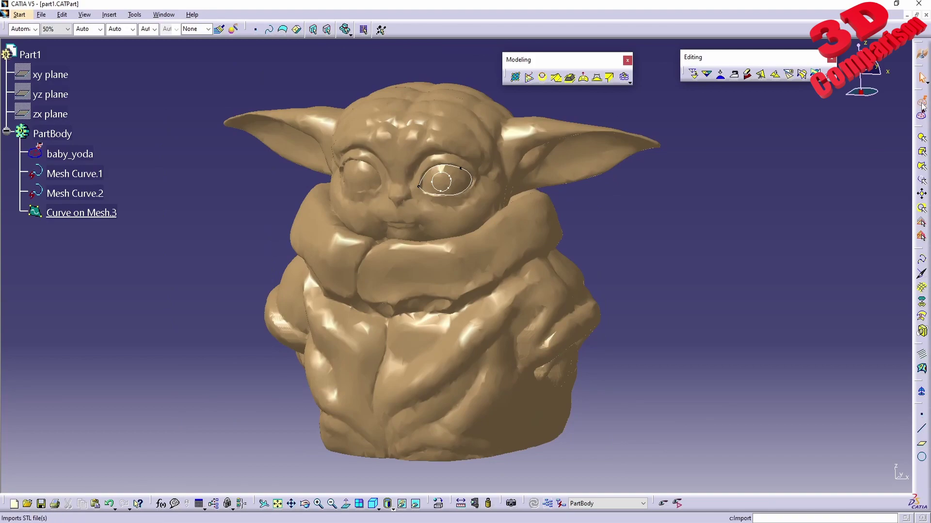
Import makita.stl from the Desktop as mesh makita.1 and rotate the view toward it.
click(575, 347)
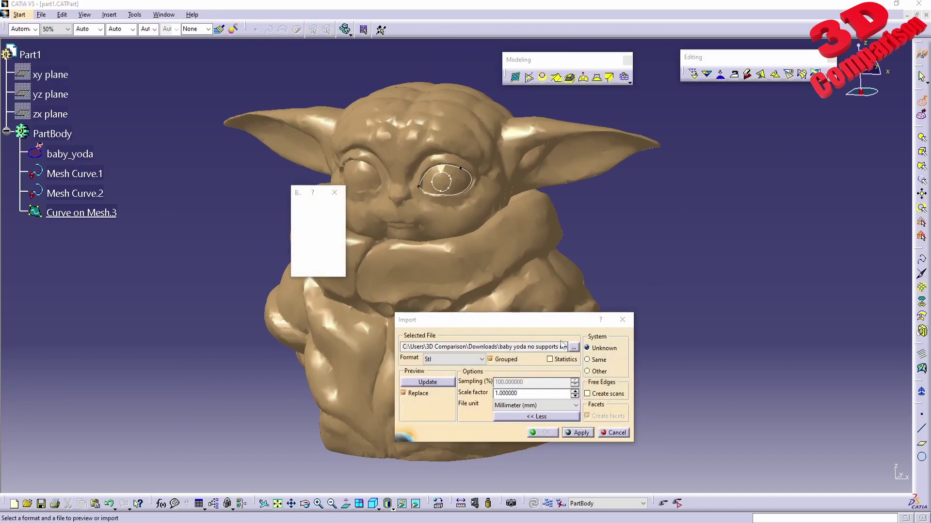
scroll(356, 216, up, 10)
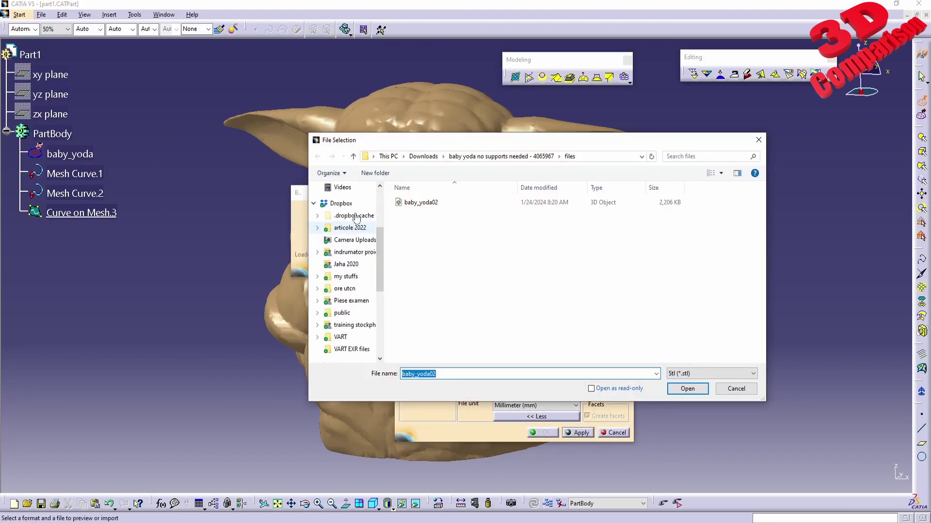
click(351, 208)
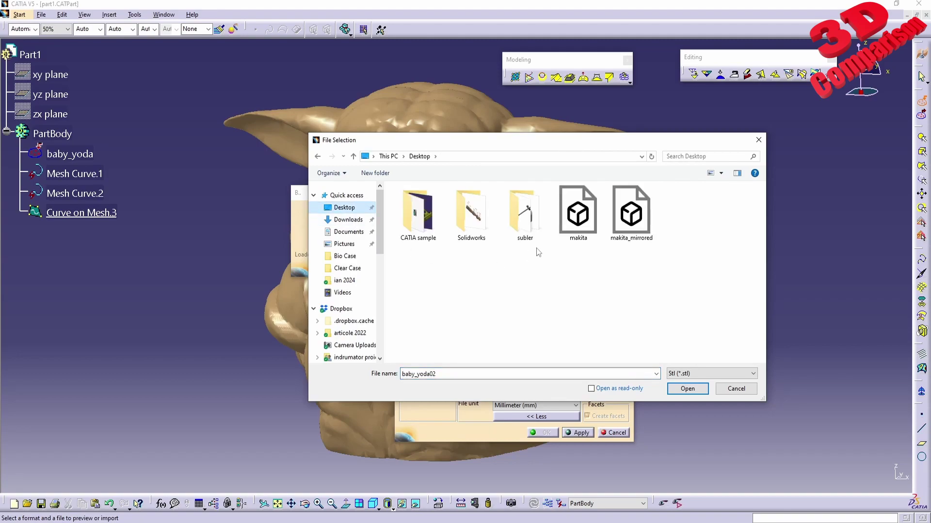
click(575, 222)
click(683, 389)
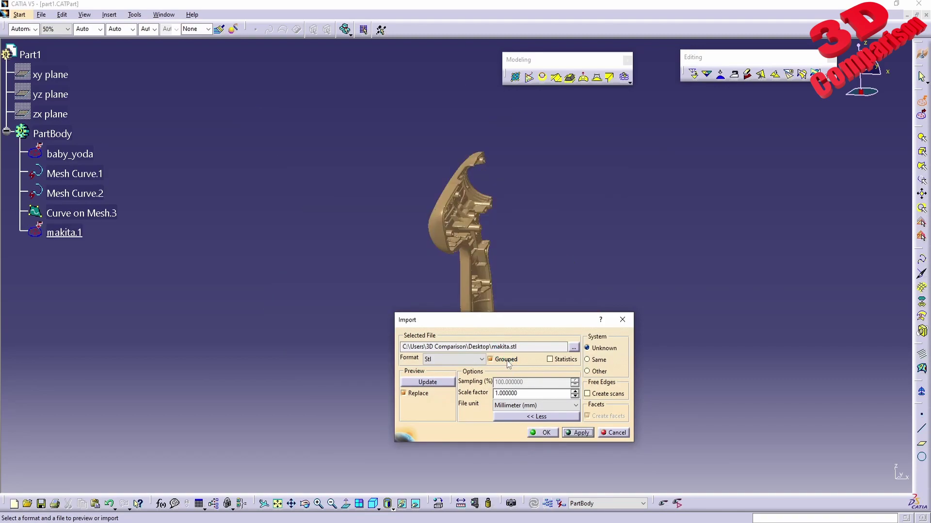
click(543, 433)
middle_drag(536, 353, 468, 340)
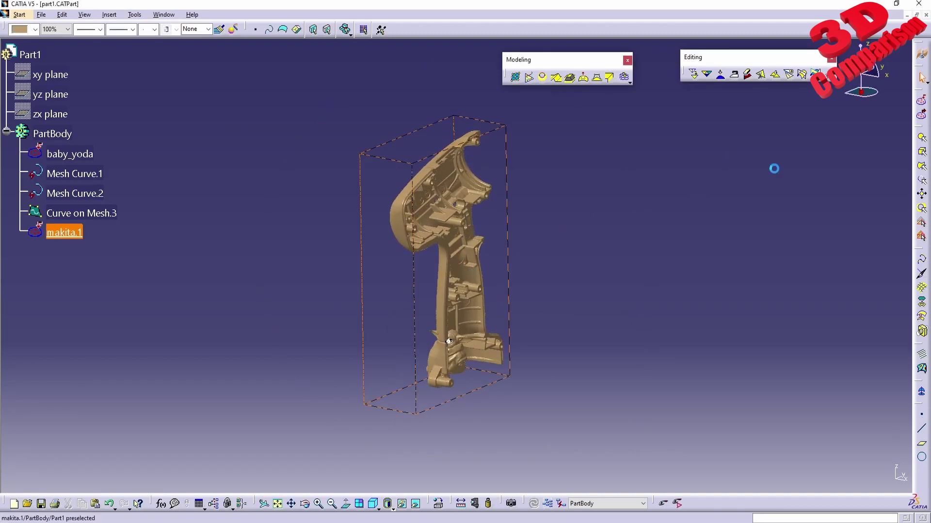
Snap the compass to makita.1 and drag the mesh right, clear of baby_yoda.
right_click(862, 93)
click(824, 193)
click(95, 235)
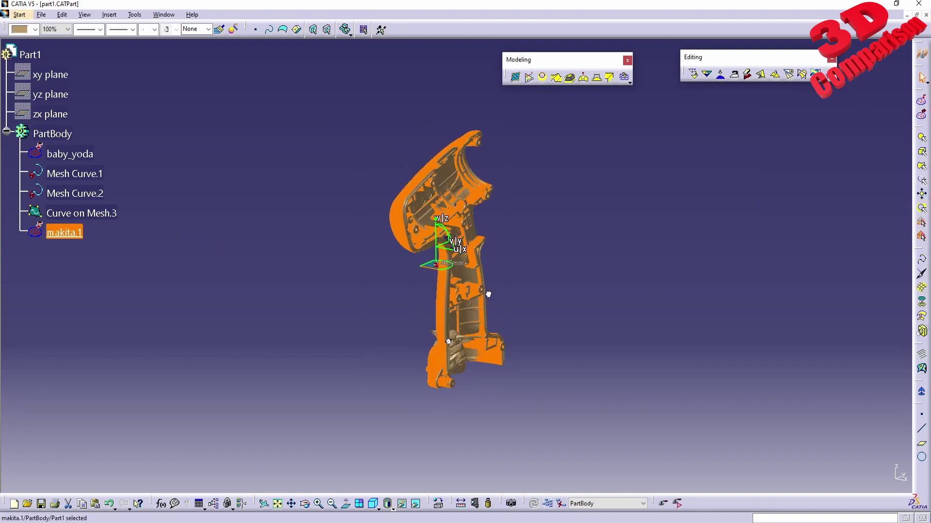
drag(488, 294, 508, 303)
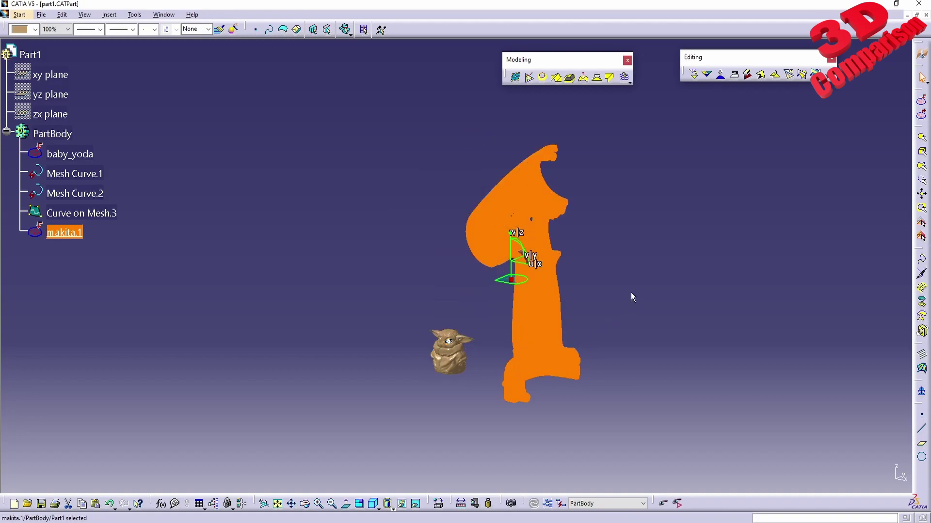
click(588, 343)
mouse_move(588, 343)
ctrl+middle_down()
mouse_move(590, 310)
mouse_move(542, 335)
mouse_move(504, 271)
mouse_move(490, 326)
mouse_move(496, 260)
mouse_move(506, 288)
ctrl+middle_up()
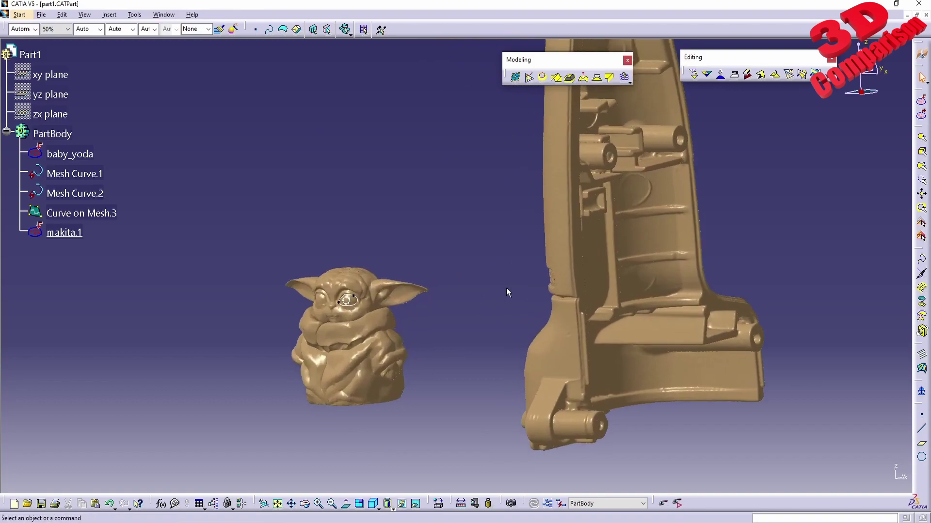
Flood-select makita, then add baby_yoda, clear both, and relaunch Flood Select.
click(921, 195)
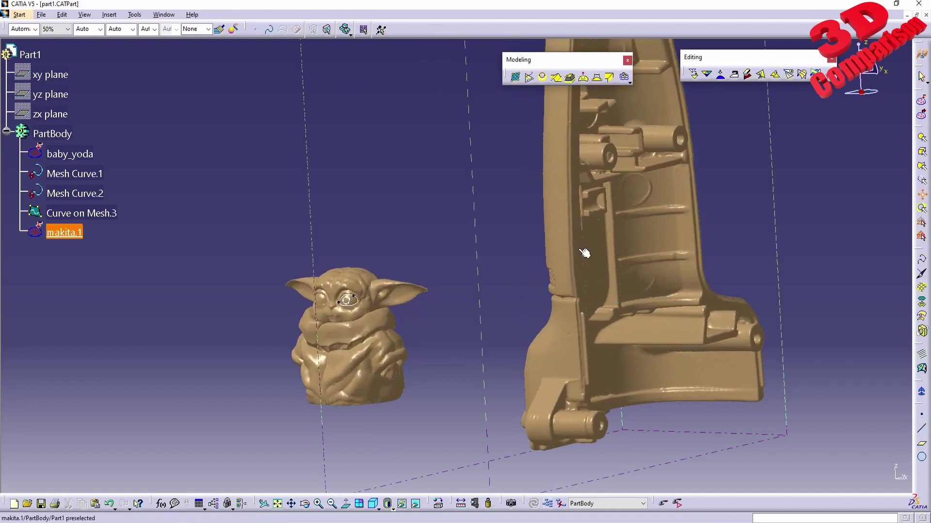
click(582, 229)
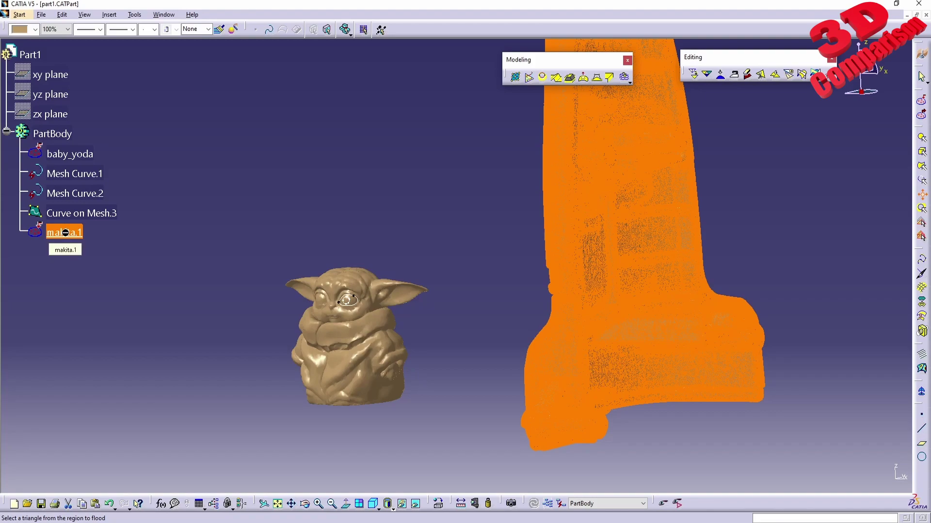
click(340, 321)
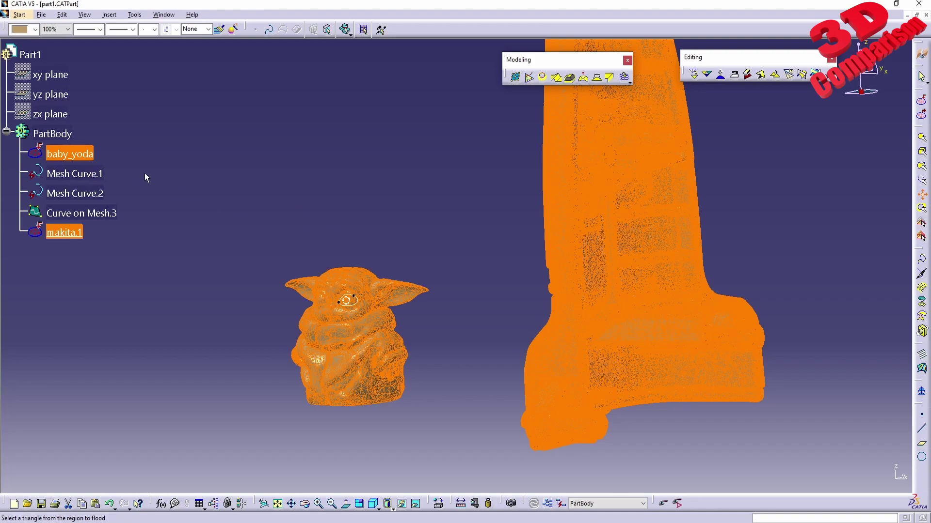
click(254, 173)
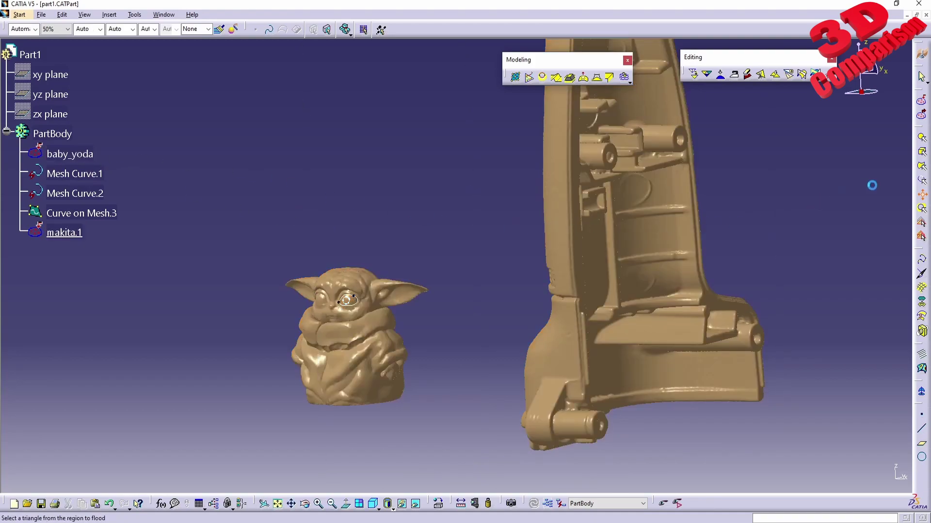
click(922, 196)
Flood-select the makita mesh, invert the selection, and view the housing from above.
click(922, 196)
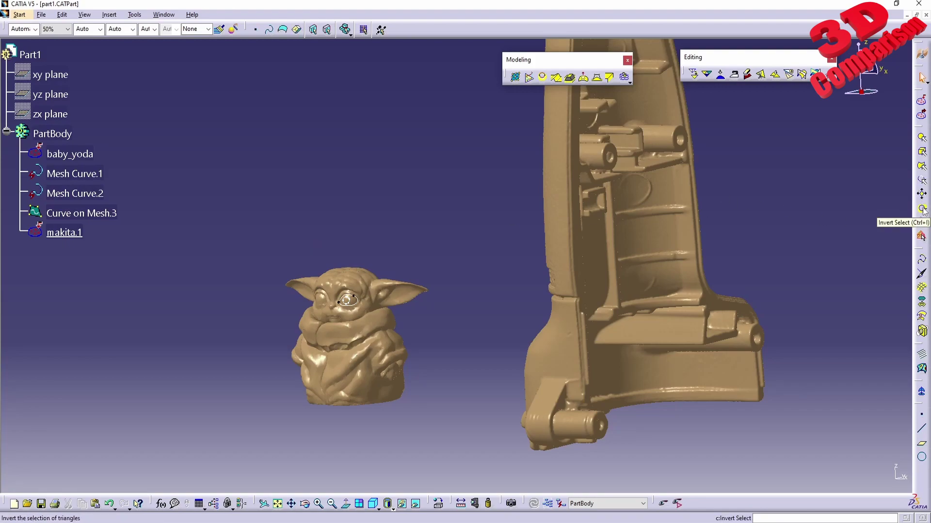
click(923, 209)
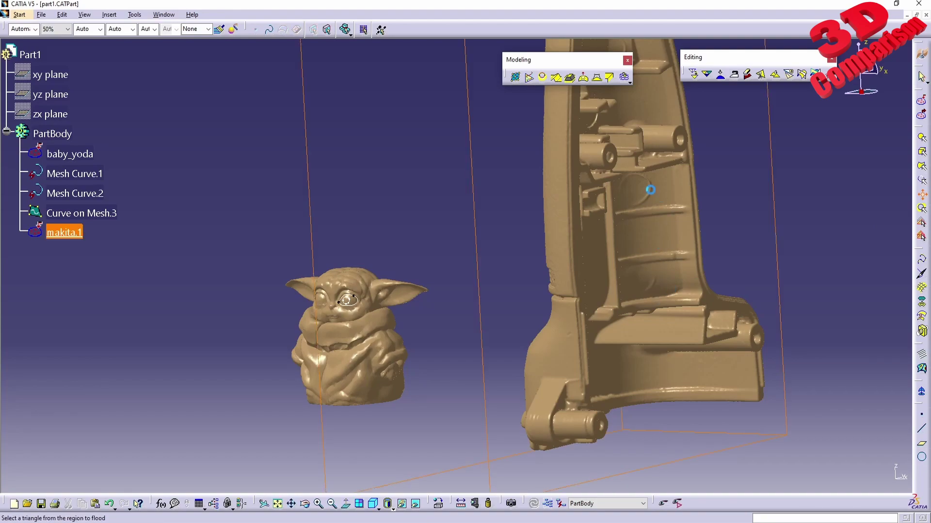
click(669, 229)
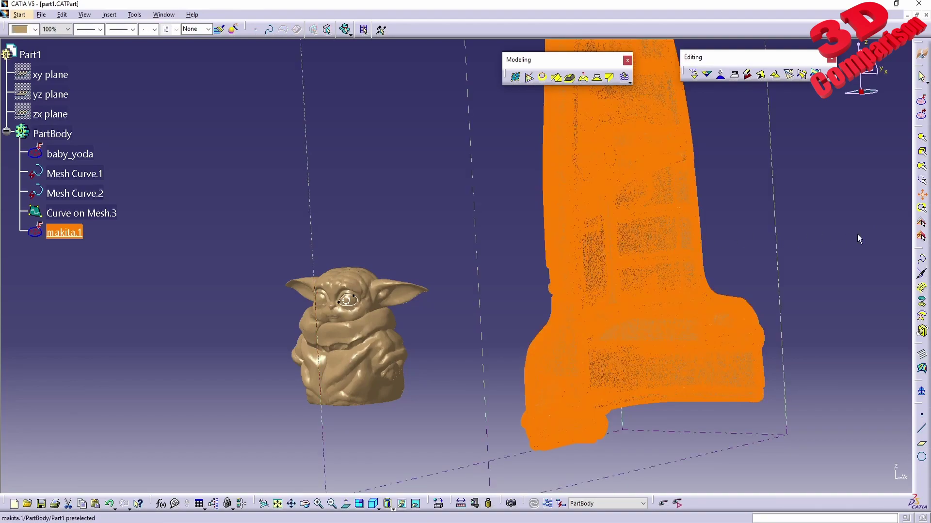
click(923, 209)
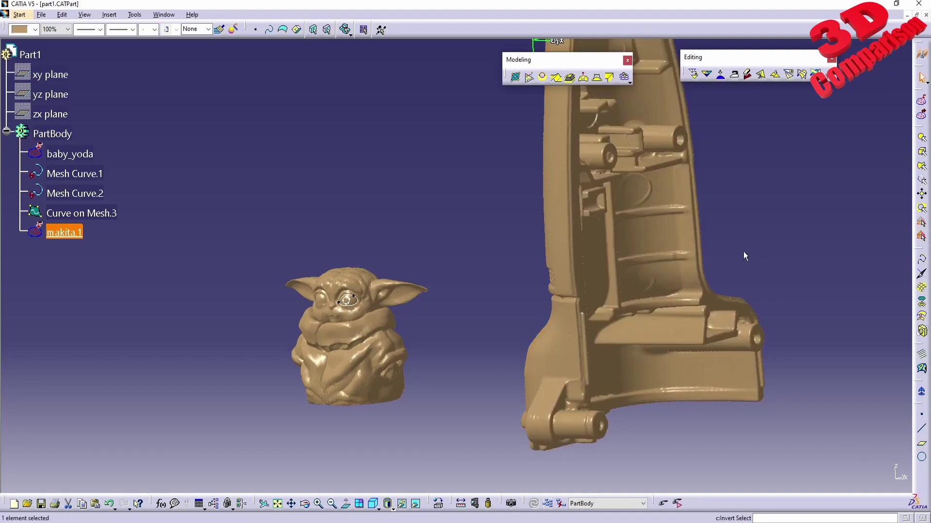
middle_drag(726, 214, 685, 273)
middle_drag(656, 241, 665, 205)
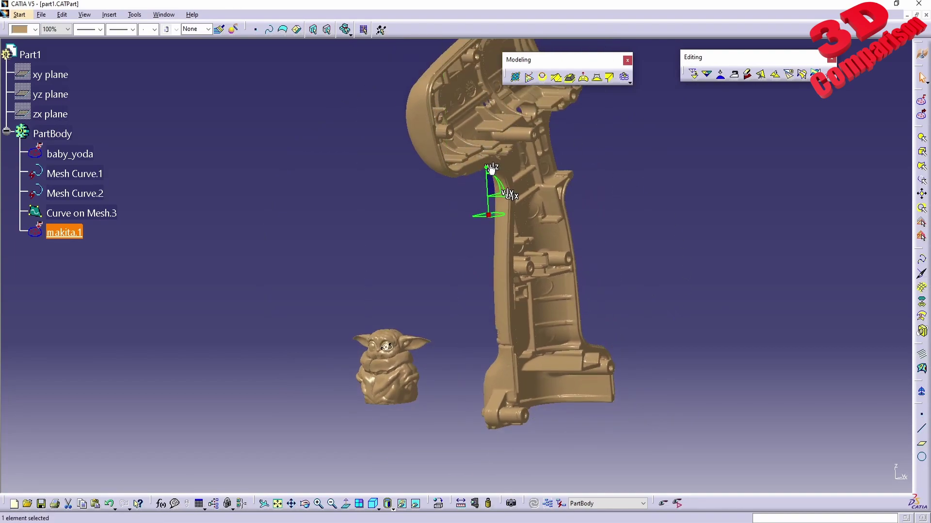
Detach the compass from makita.1, clear its selection, and zoom onto baby_yoda's face.
right_click(490, 219)
click(533, 315)
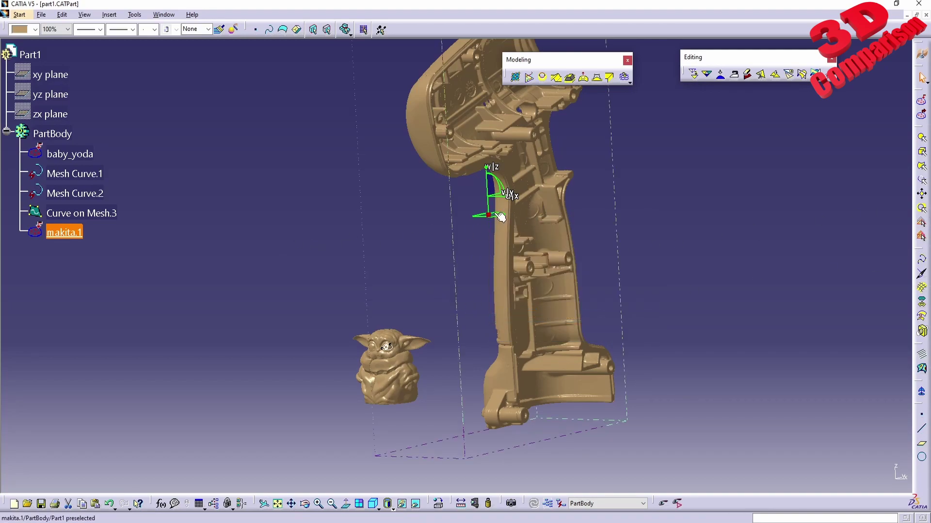
click(477, 228)
middle_drag(534, 278, 547, 175)
click(447, 290)
middle_drag(447, 291, 504, 301)
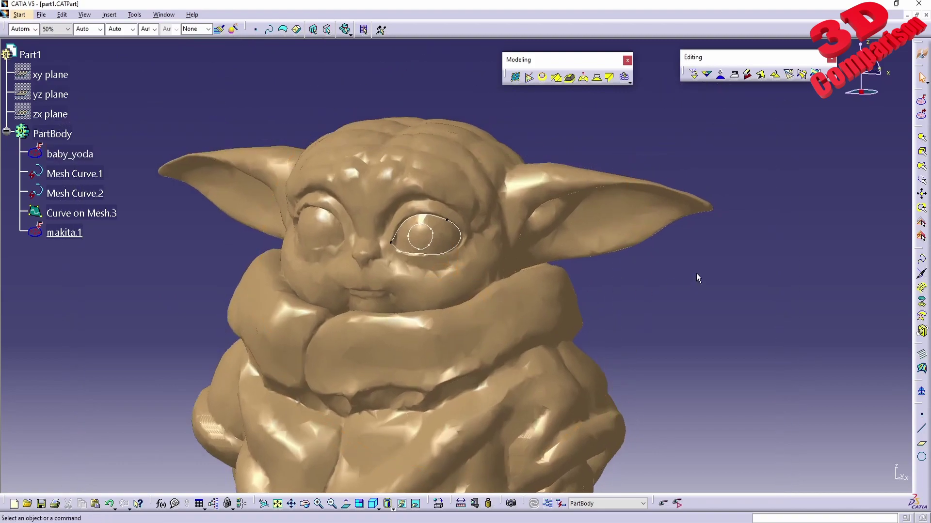
Curve-select the baby_yoda triangles enclosed by Curve on Mesh.3 around the eye.
click(925, 171)
click(412, 242)
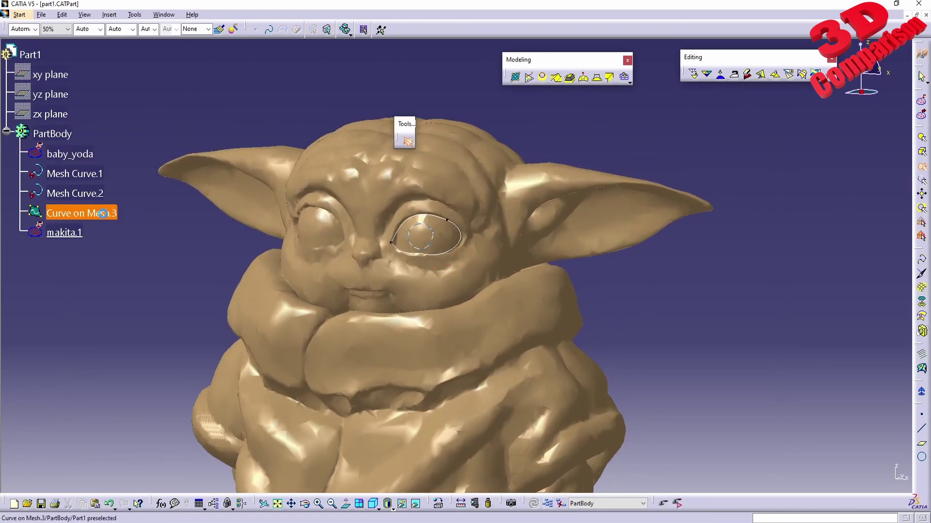
click(414, 244)
middle_drag(446, 286, 482, 272)
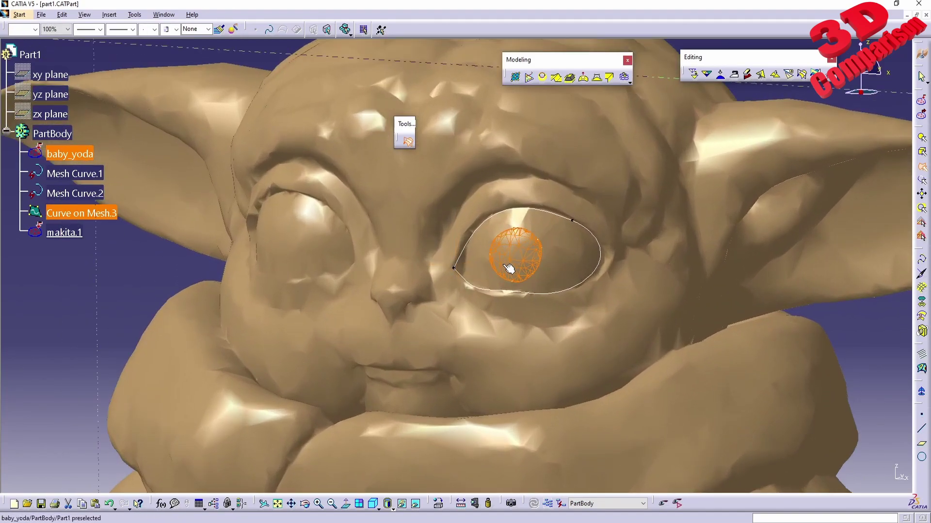
Invert the selection so everything except the eye is selected, then zoom out to both parts.
click(924, 211)
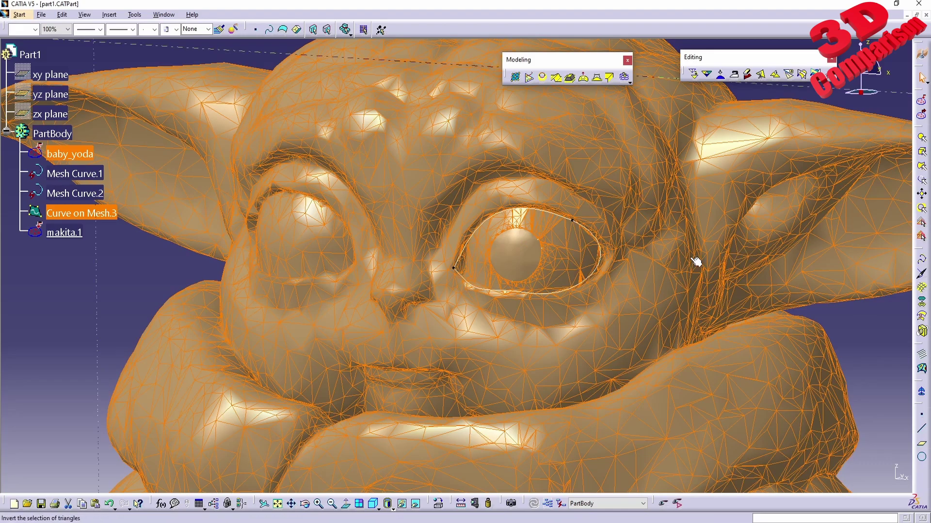
middle_drag(642, 205, 543, 241)
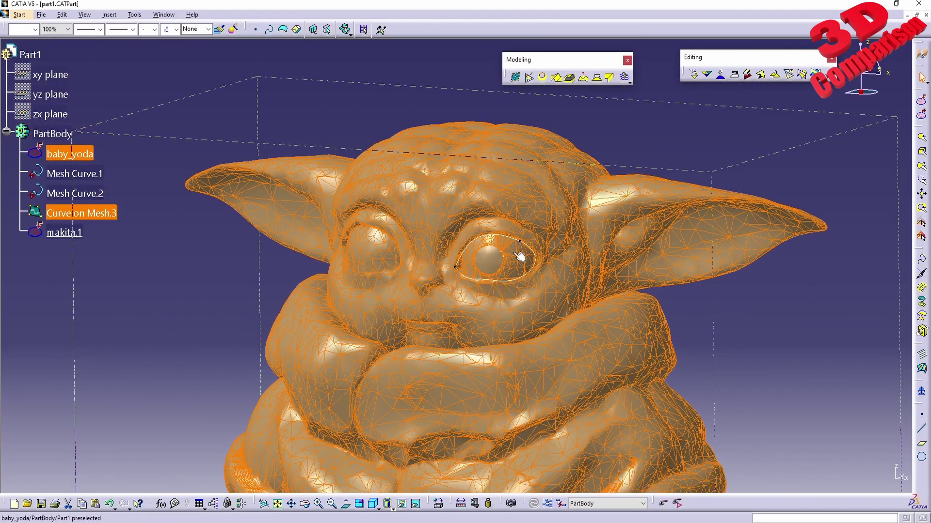
middle_drag(625, 314, 582, 259)
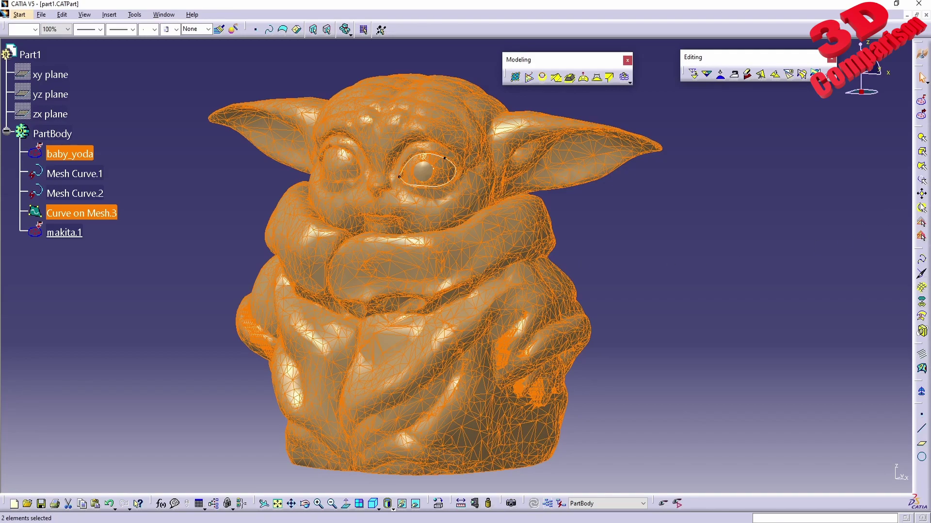
Deselect Curve on Mesh.3 and baby_yoda, then frame both models unselected in the view.
click(922, 196)
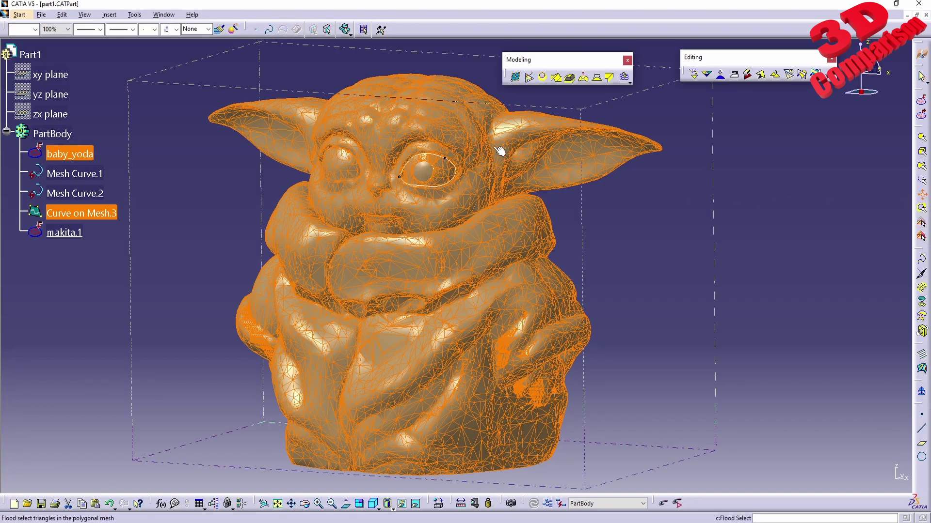
click(464, 137)
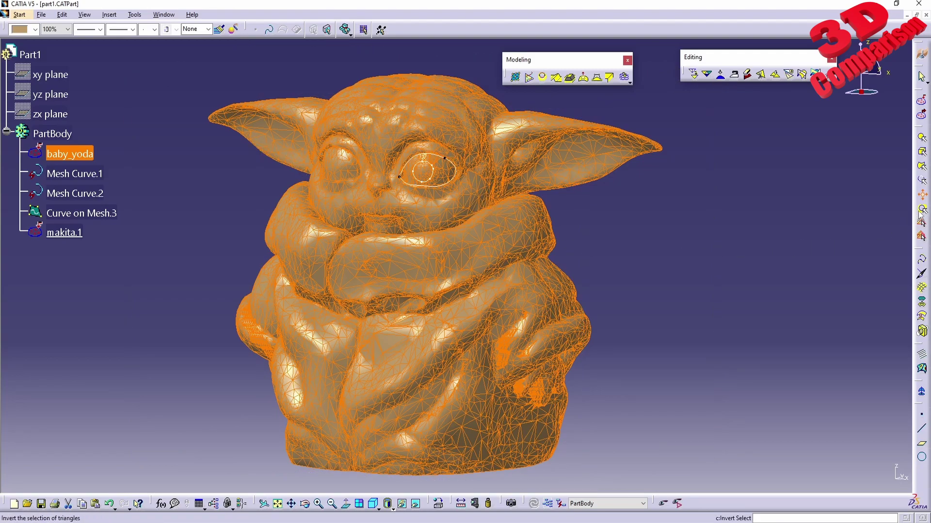
click(478, 214)
ctrl+middle_drag(478, 214, 804, 216)
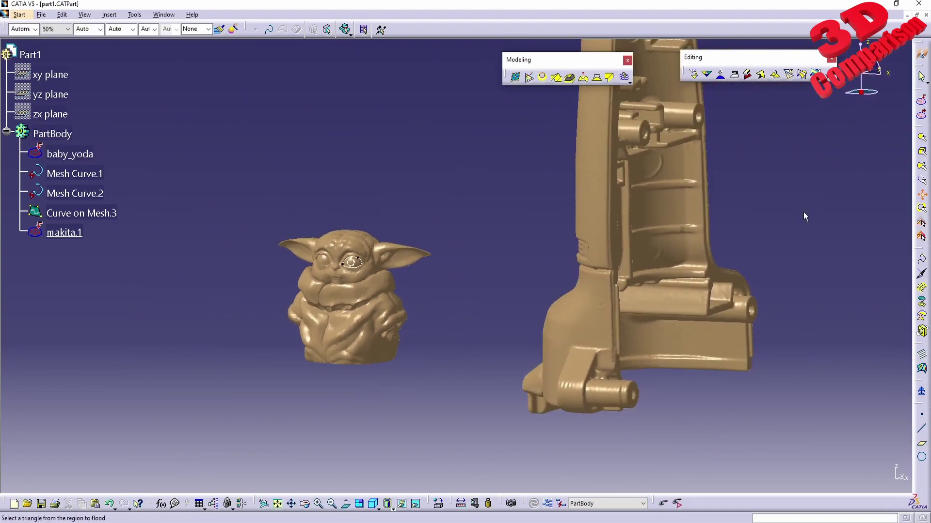
click(922, 208)
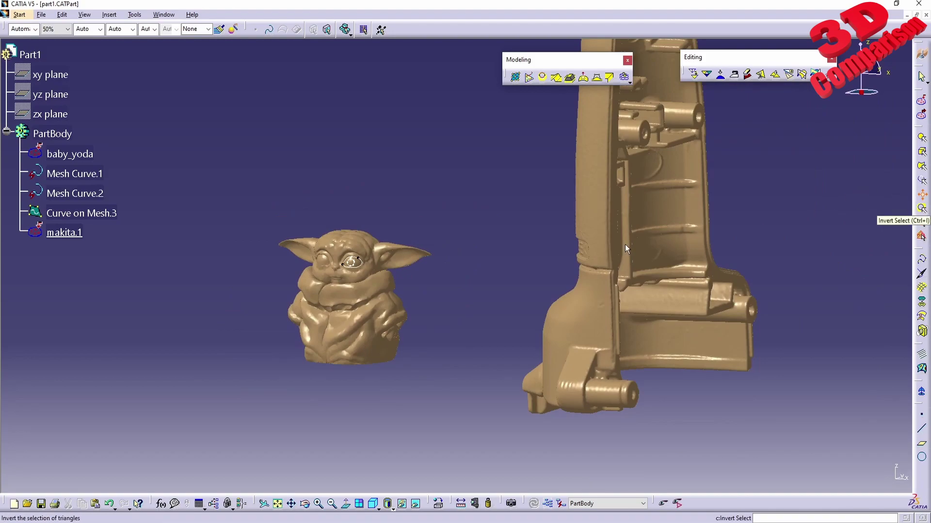
middle_drag(472, 193, 454, 227)
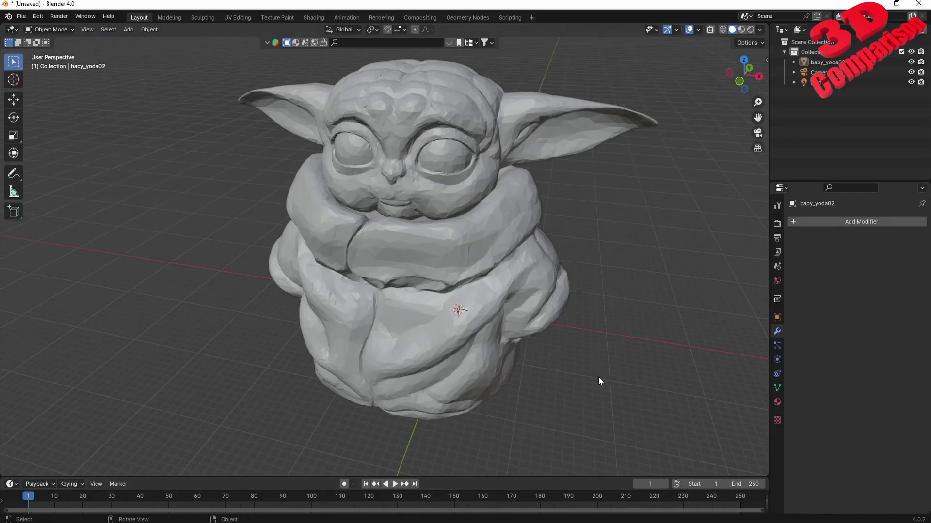
Put baby_yoda02 in Edit Mode, clear the selection, and lasso-select the right ear tip vertices.
click(515, 261)
middle_drag(559, 338, 559, 333)
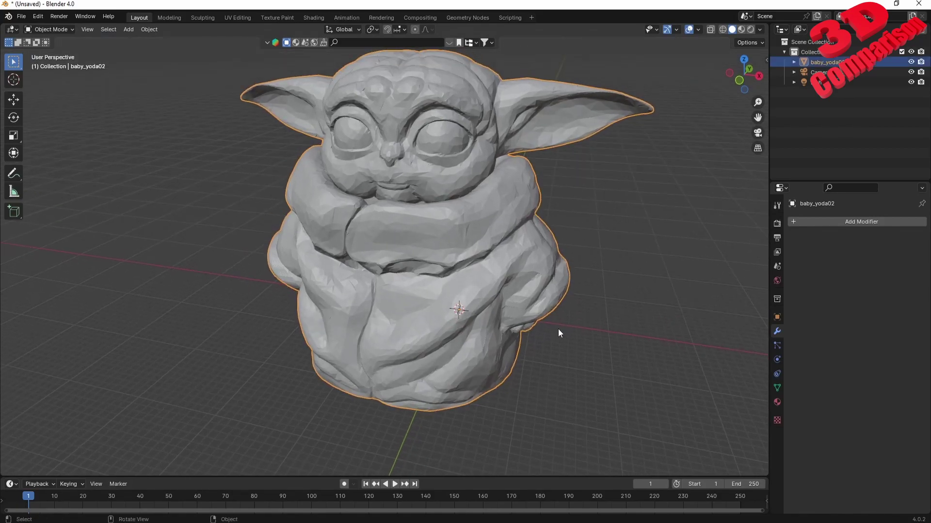
key(Tab)
click(602, 236)
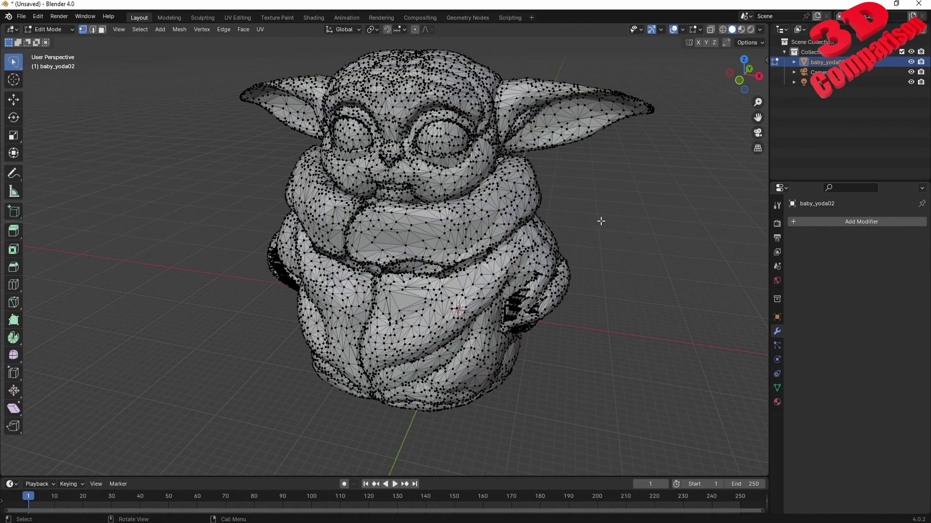
key(a)
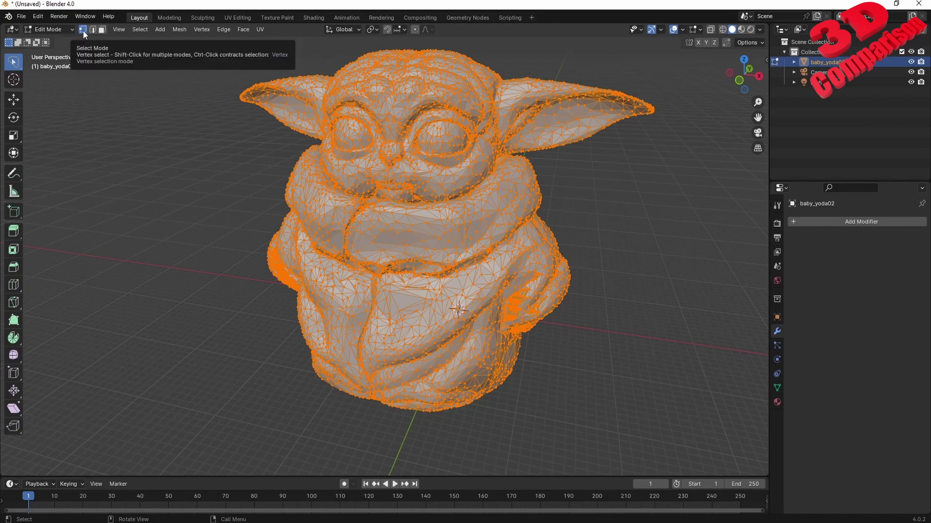
key(alt+a)
key(a)
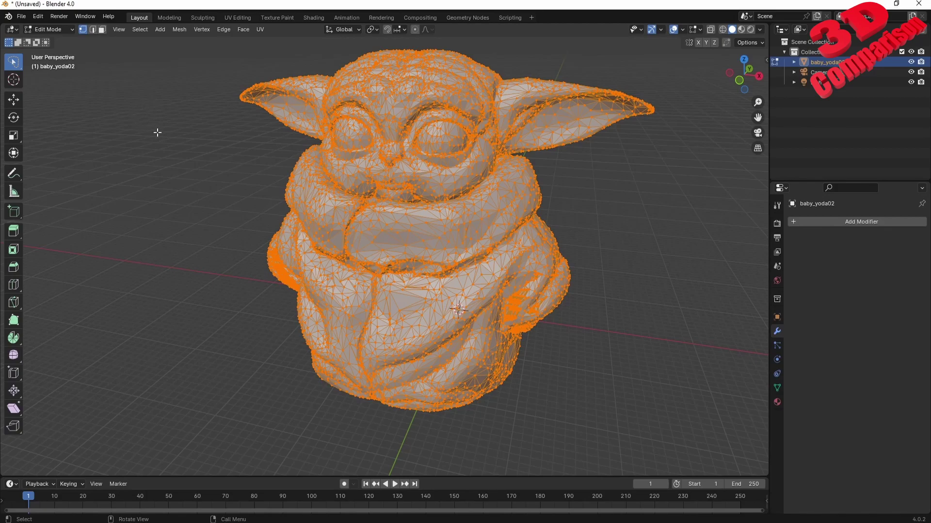
key(alt+a)
mouse_move(572, 61)
ctrl+right_down()
mouse_move(666, 160)
mouse_move(649, 103)
ctrl+right_up()
mouse_move(636, 69)
ctrl+right_down()
mouse_move(575, 67)
mouse_move(663, 124)
mouse_move(650, 138)
ctrl+right_up()
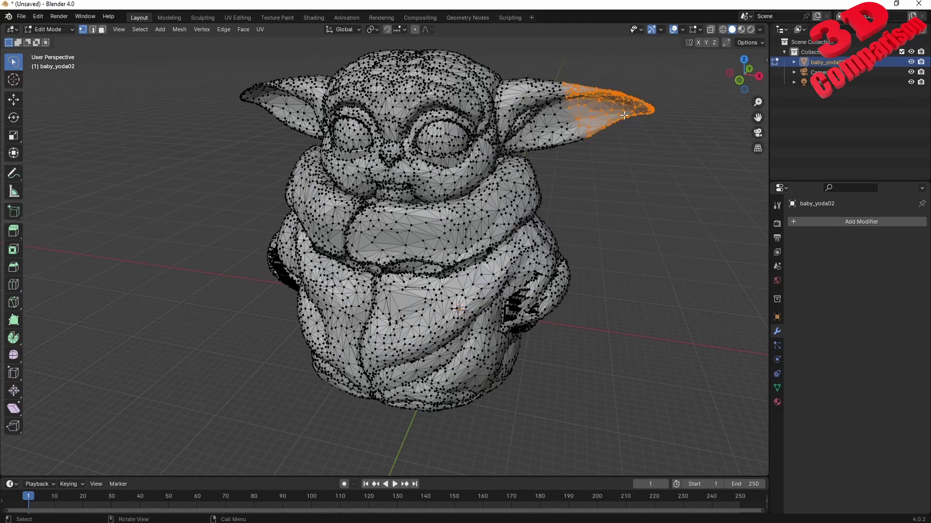
Invert the ear-tip selection onto the rest of baby_yoda02, toggle it with Ctrl+I, then deselect all vertices.
click(144, 31)
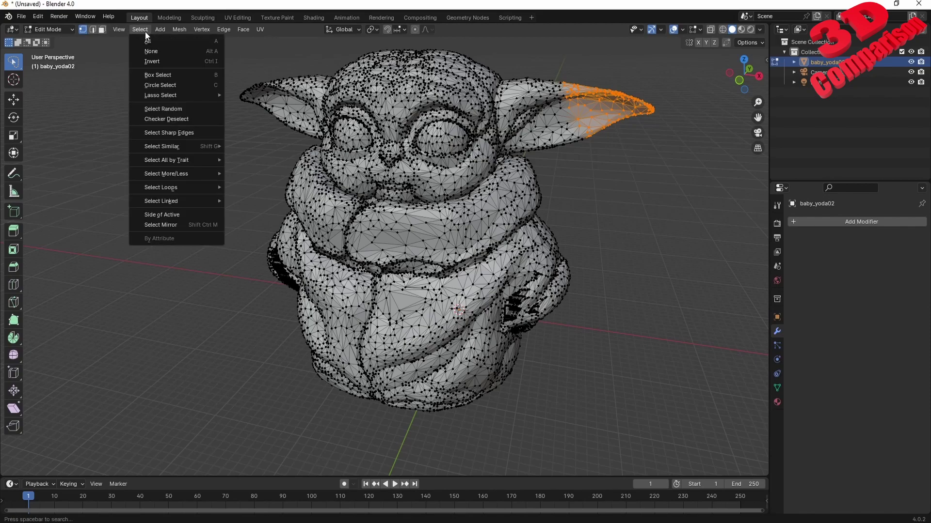
click(165, 62)
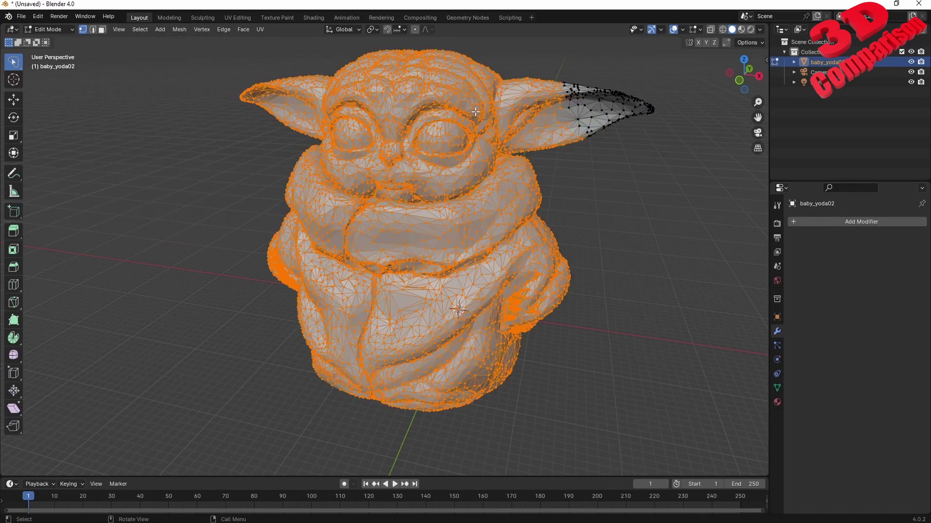
key(ctrl+i)
key(ctrl+i)
key(ctrl+i)
key(ctrl+i)
click(277, 178)
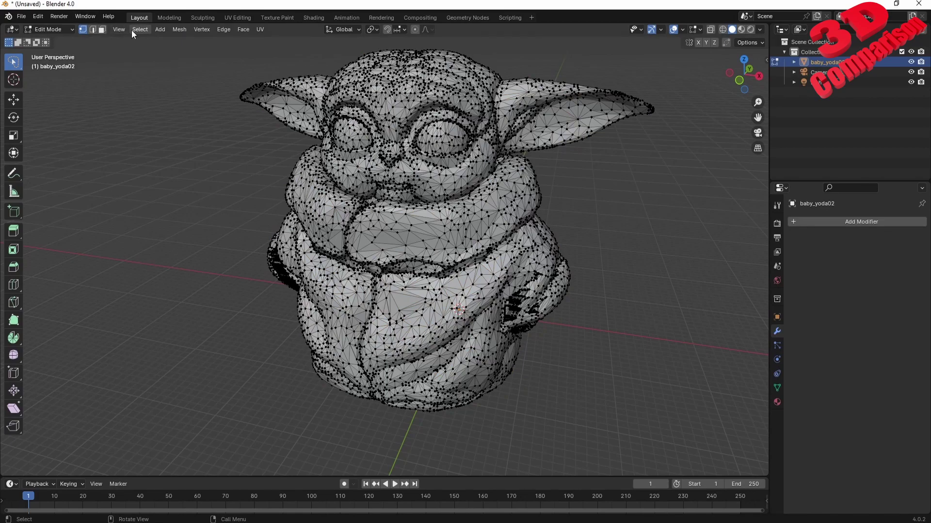